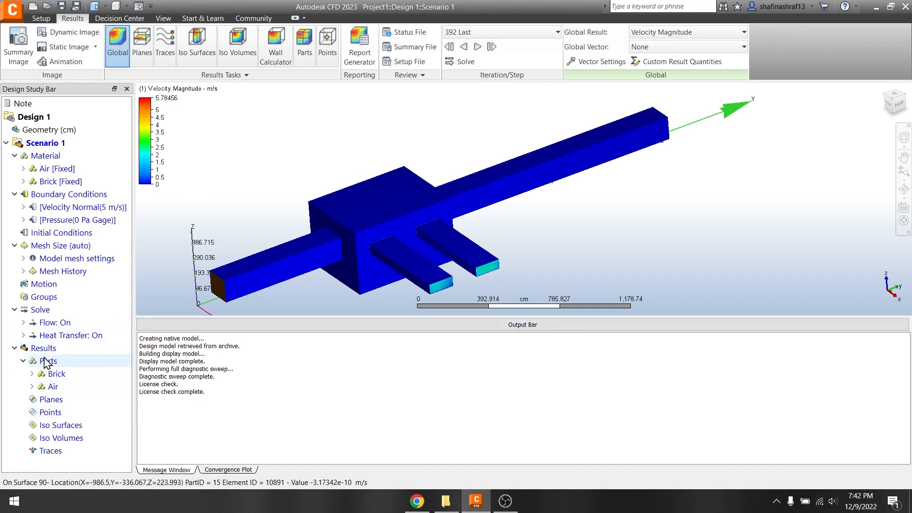
# Display the Brick parts in the results as outlines only
pyautogui.doubleClick(45, 374)
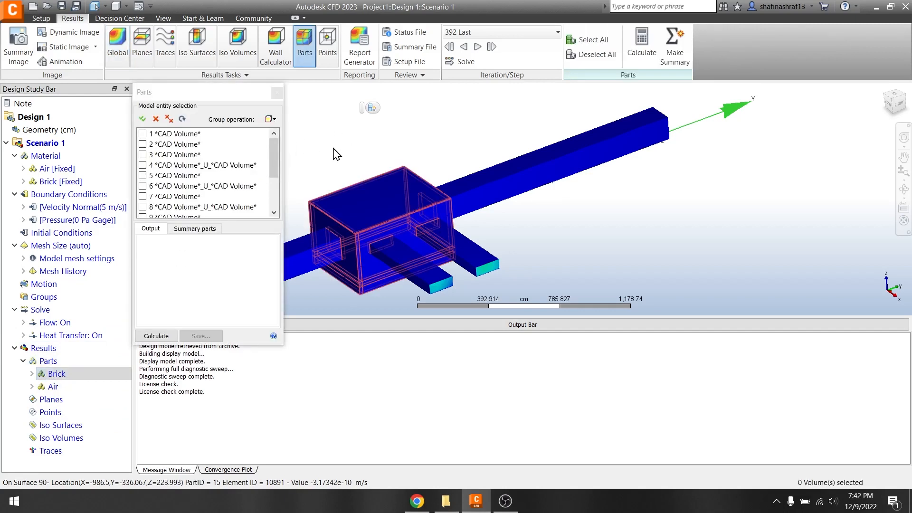
pyautogui.click(277, 92)
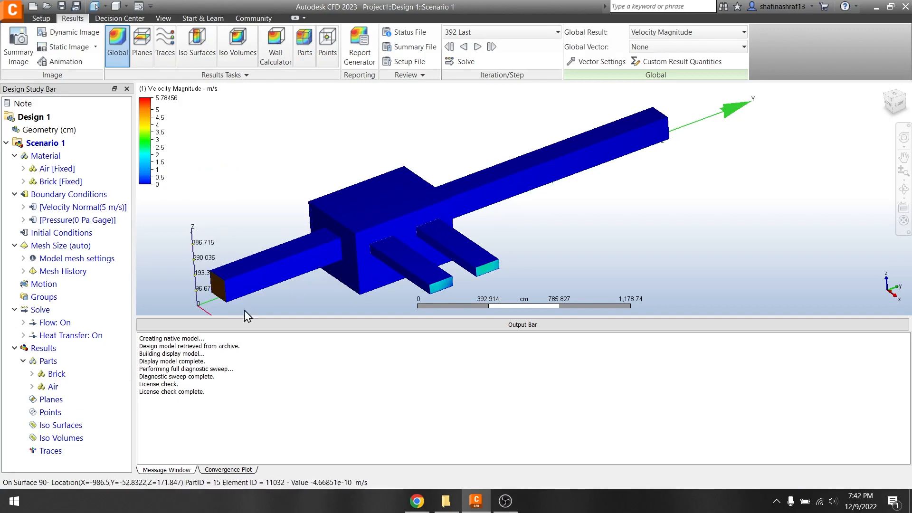
pyautogui.doubleClick(83, 377)
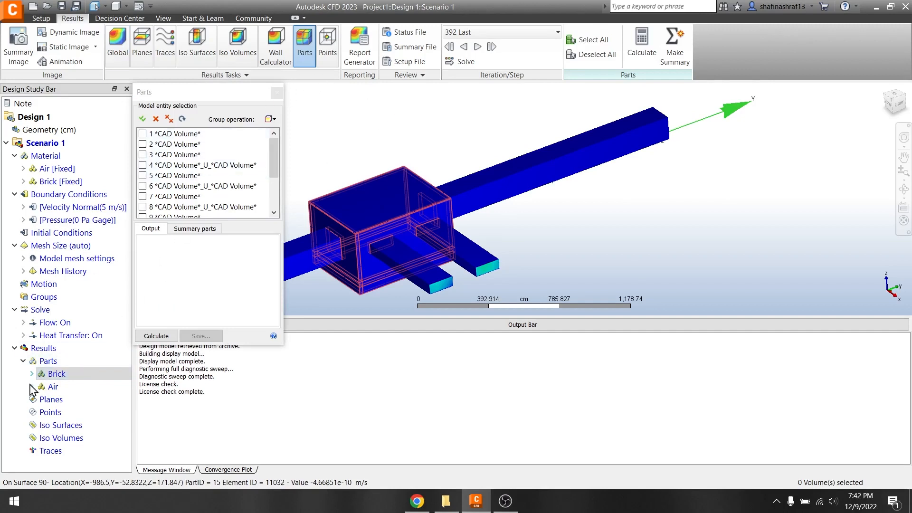
pyautogui.click(67, 378)
pyautogui.rightClick(66, 377)
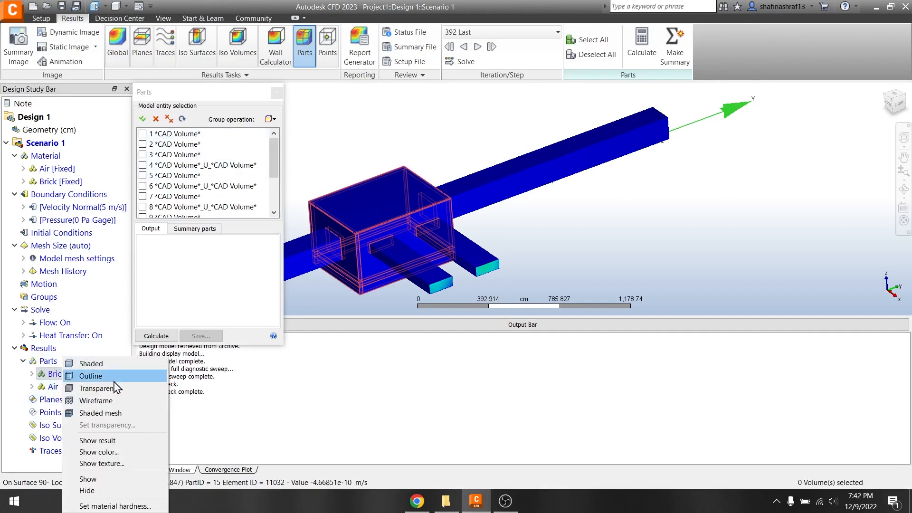
pyautogui.click(104, 379)
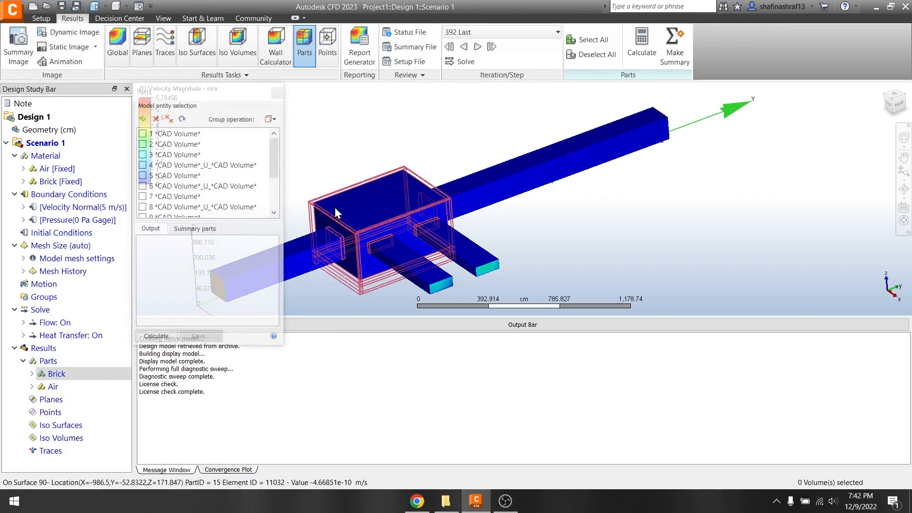
# Display the Air parts in the results as outlines only and close the part selection
pyautogui.click(48, 387)
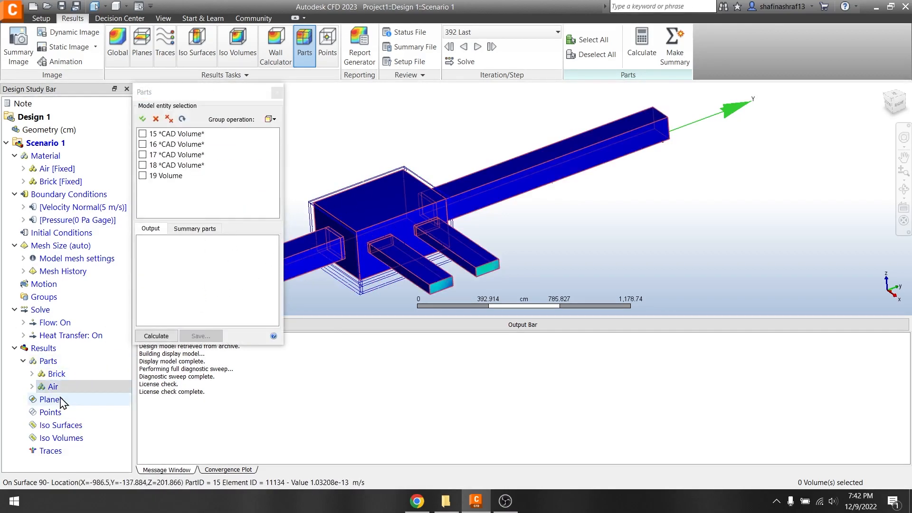
pyautogui.rightClick(61, 387)
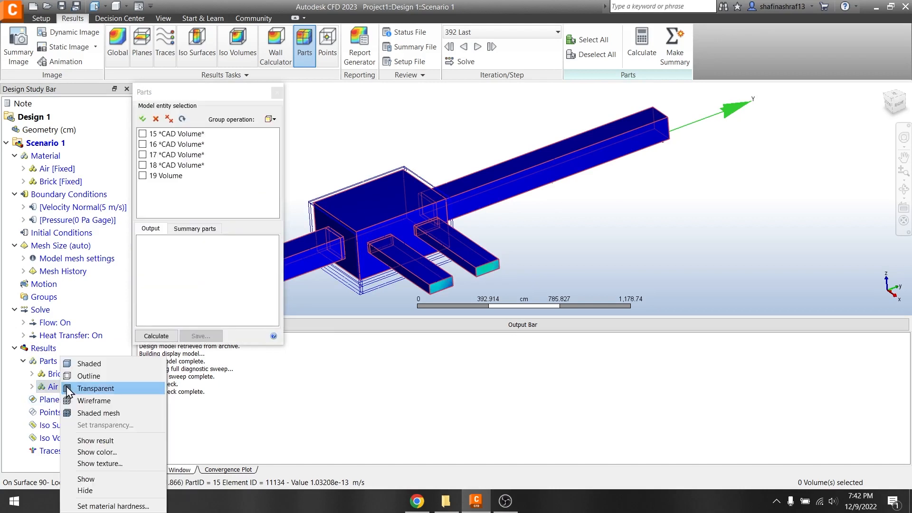
pyautogui.click(101, 379)
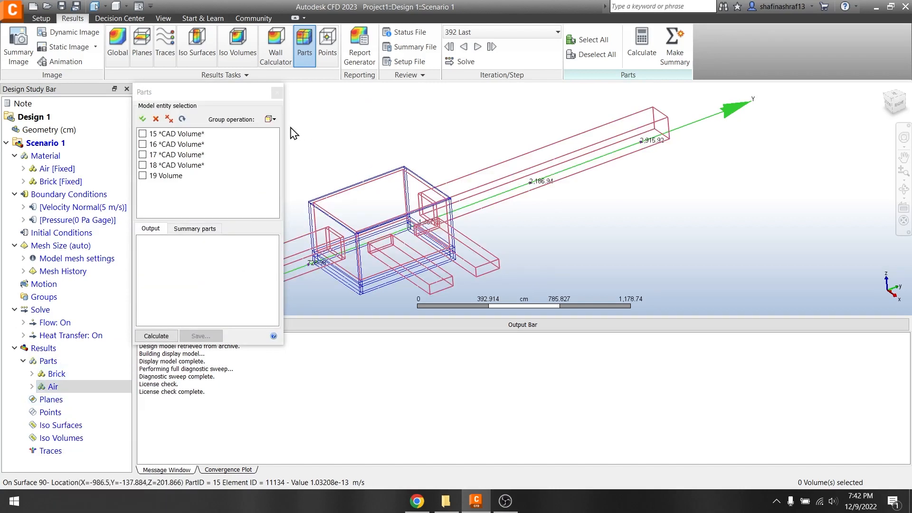
pyautogui.click(278, 92)
pyautogui.click(277, 93)
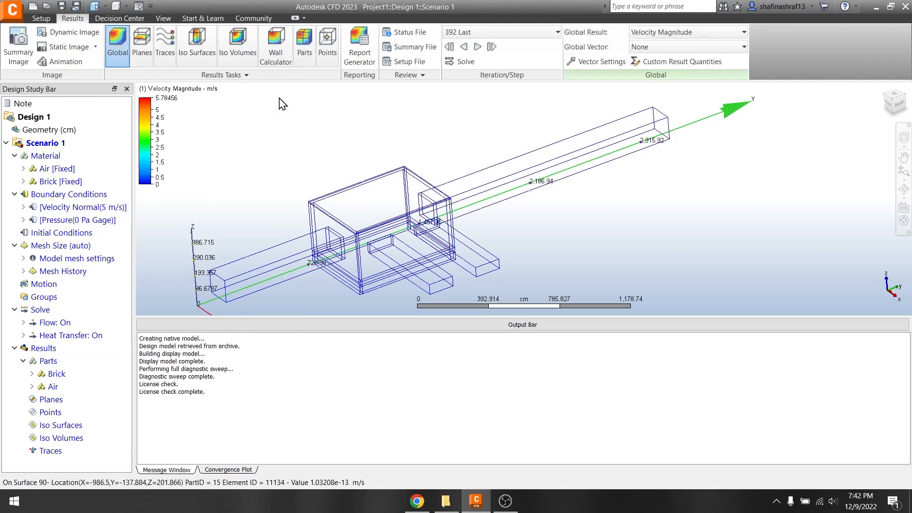
# Add a result plane showing Velocity Magnitude and move it along the X axis into the box-shaped room
pyautogui.click(147, 40)
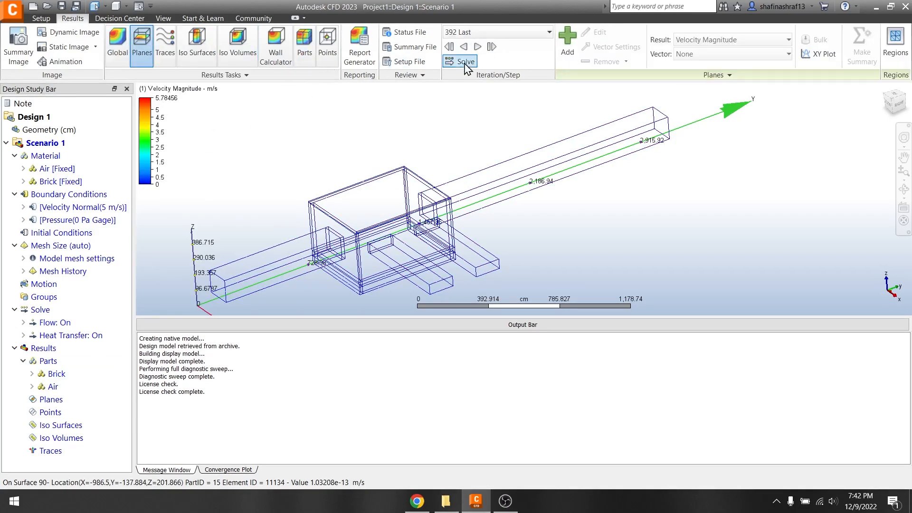
pyautogui.click(572, 41)
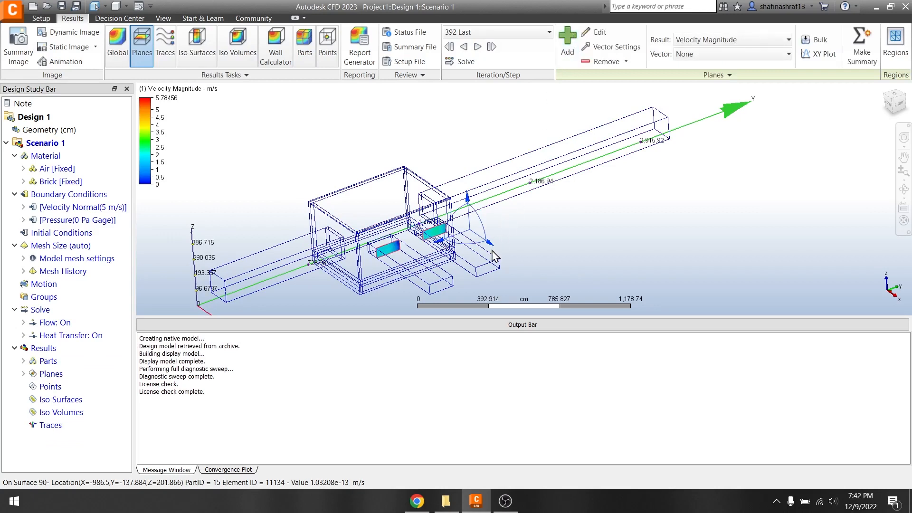
pyautogui.moveTo(493, 252); pyautogui.dragTo(477, 225)
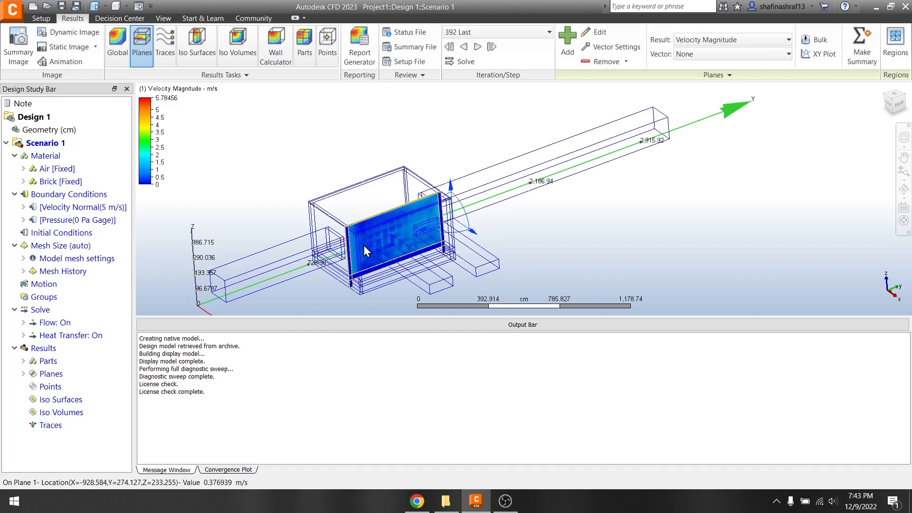
# Align the result plane to the Y axis, move it into the room, and reorient it to a horizontal cut normal to Z
pyautogui.click(387, 223)
pyautogui.click(422, 214)
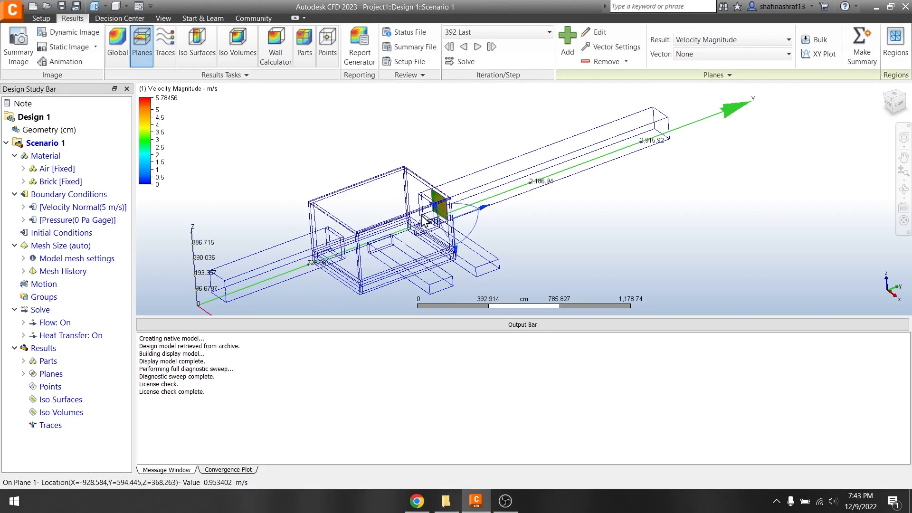
pyautogui.moveTo(490, 209); pyautogui.dragTo(387, 223)
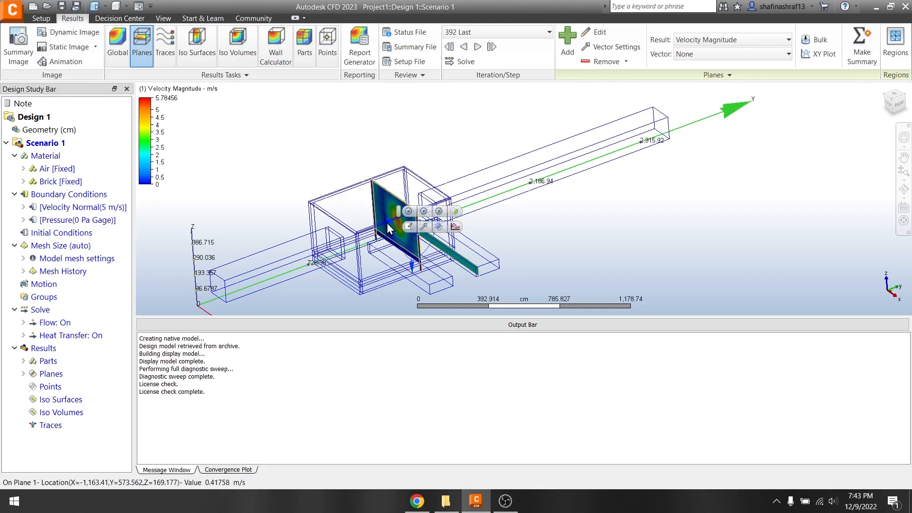
pyautogui.click(443, 214)
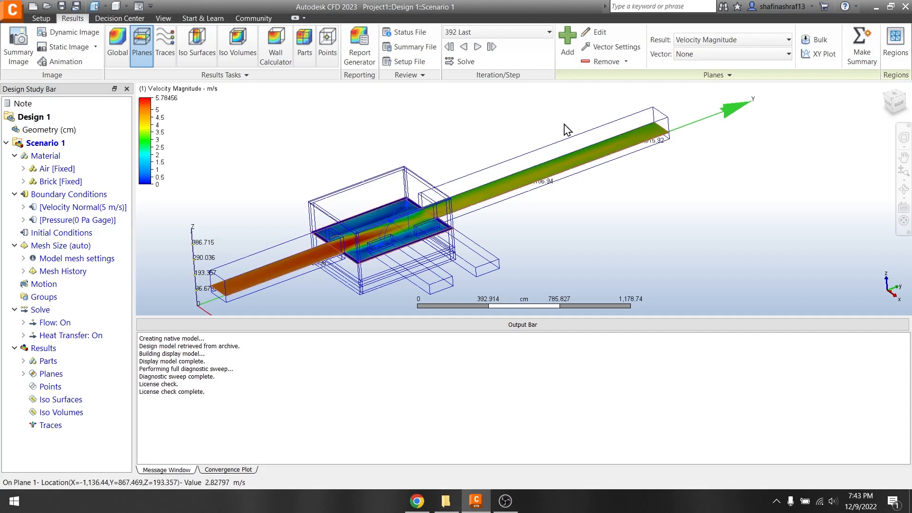
# Add a second result plane and position it vertically inside the room, near the wall with the two side ducts
pyautogui.click(565, 37)
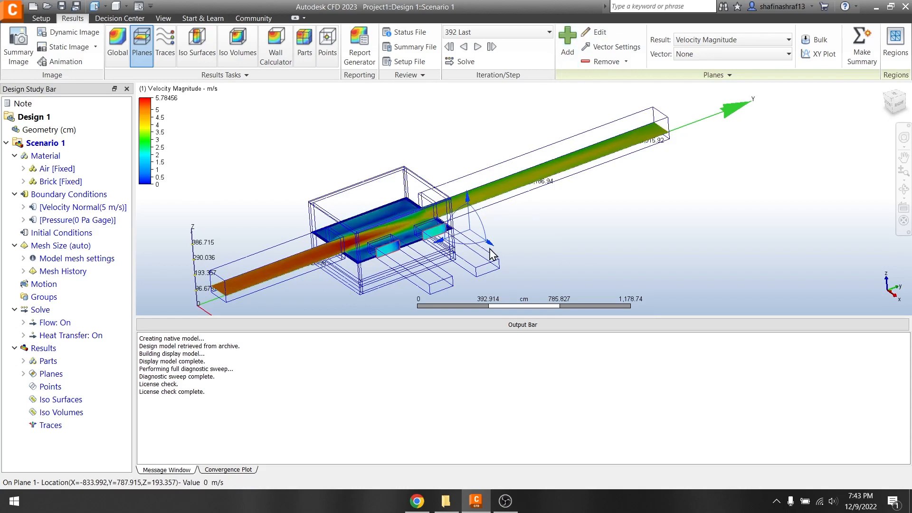
pyautogui.moveTo(493, 248); pyautogui.dragTo(437, 233)
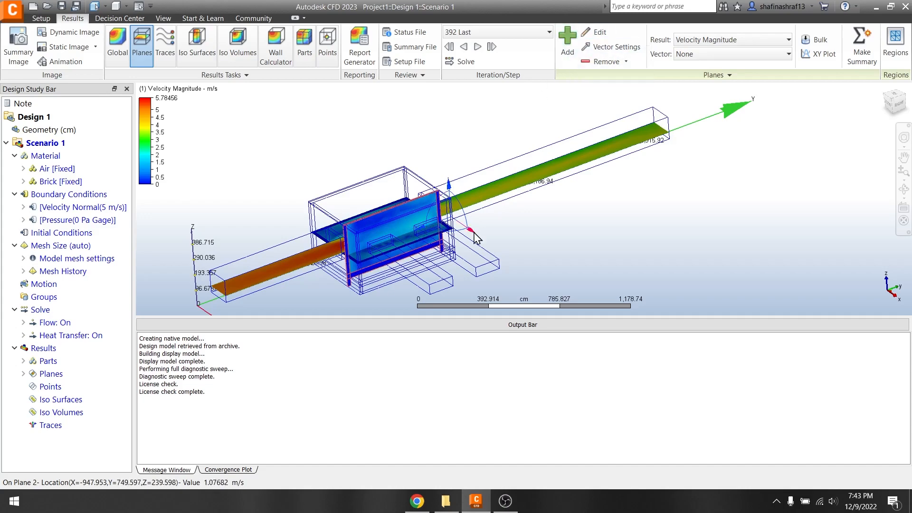
pyautogui.moveTo(477, 237); pyautogui.dragTo(427, 228)
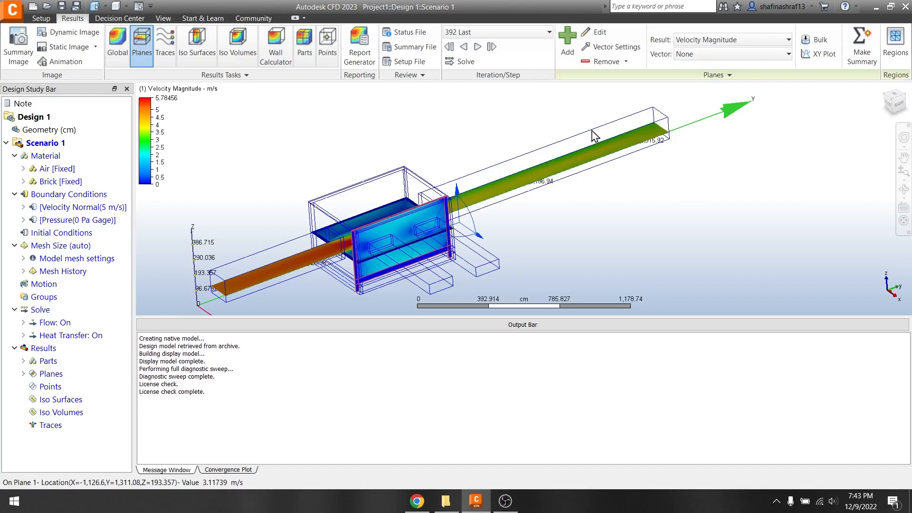
# Show Velocity Vector arrows on the vertical result plane
pyautogui.click(692, 56)
pyautogui.click(702, 82)
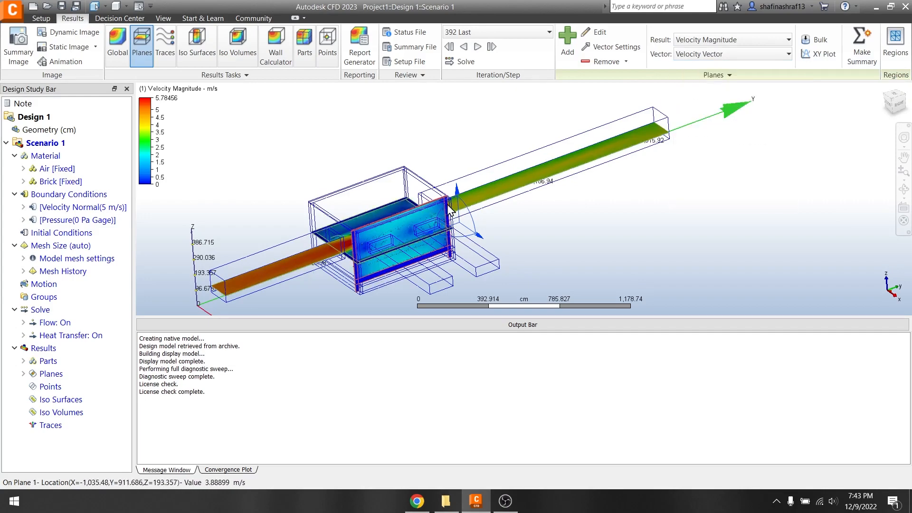
pyautogui.scroll(6, 426, 214)
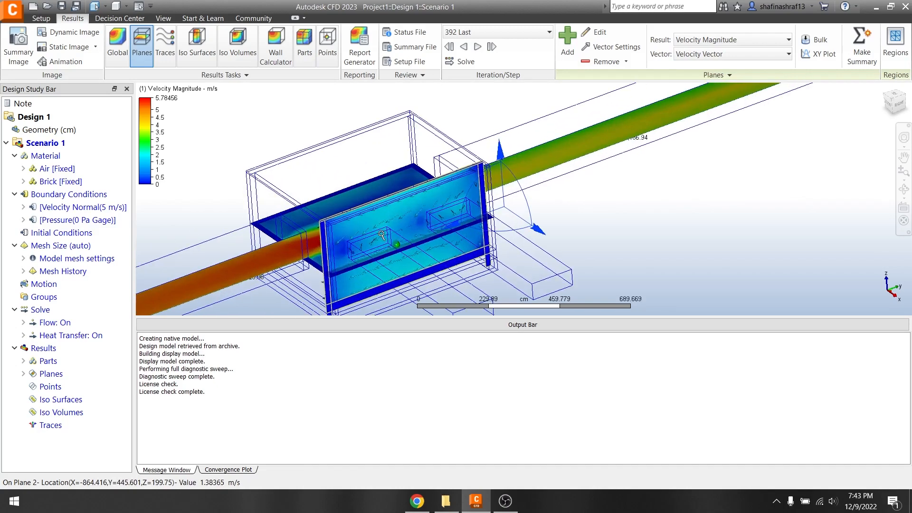
pyautogui.scroll(1, 387, 196)
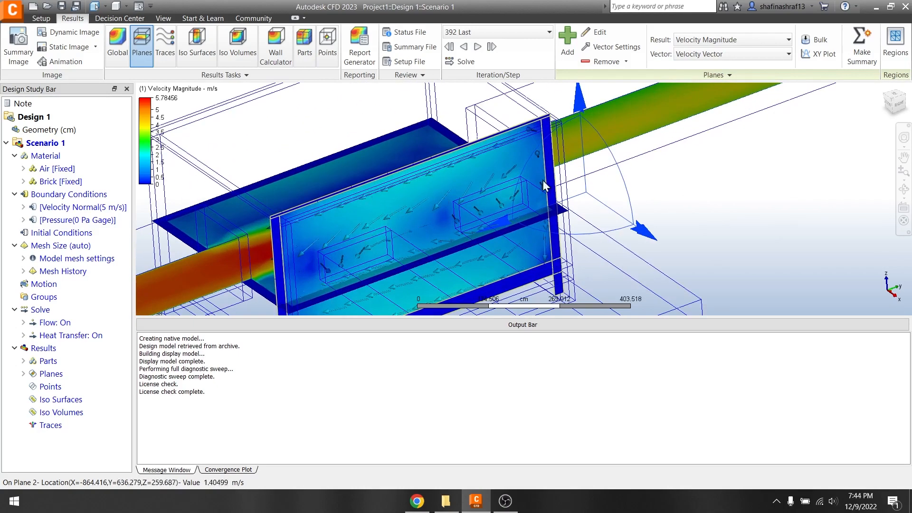
# Look at the model from above and show Velocity Vector arrows on the horizontal result plane
pyautogui.click(896, 97)
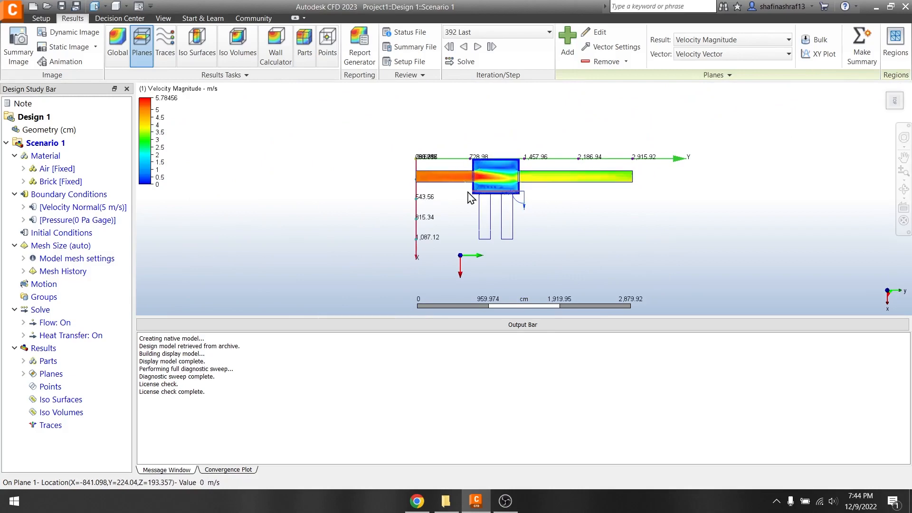
pyautogui.scroll(5, 487, 160)
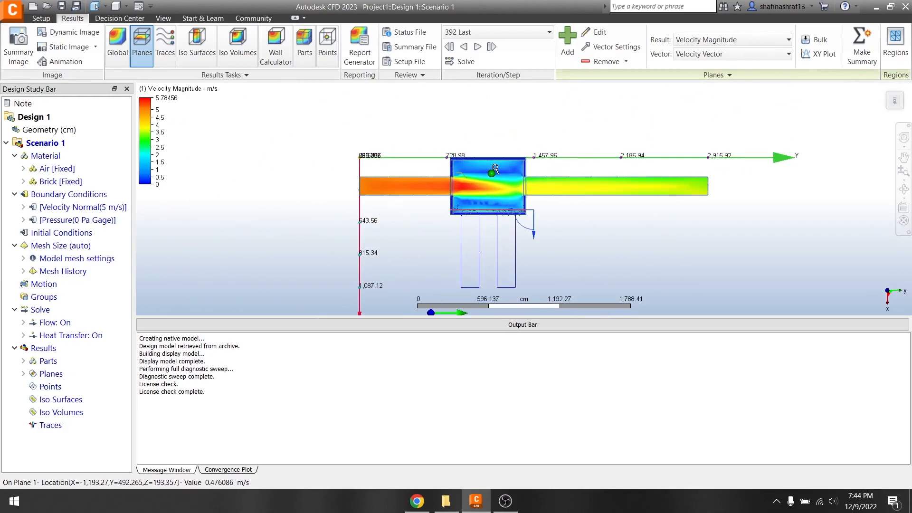
pyautogui.scroll(3, 495, 173)
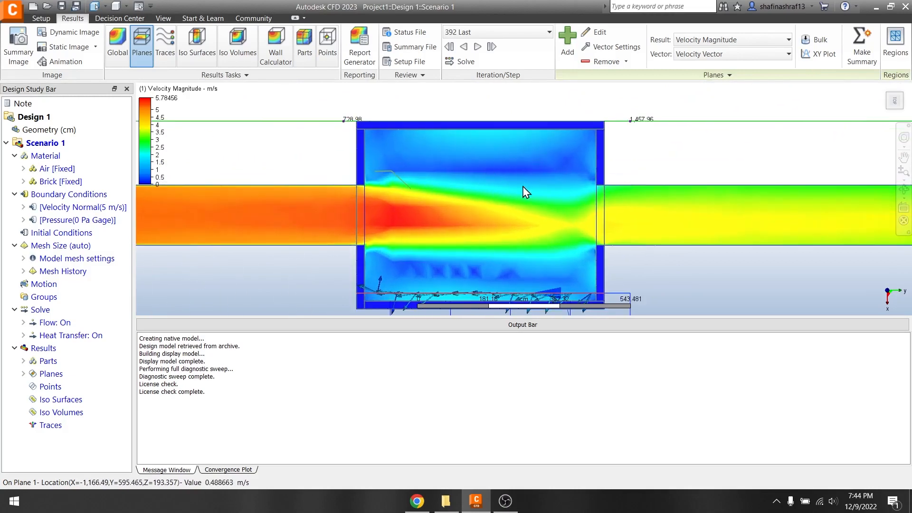
pyautogui.click(652, 206)
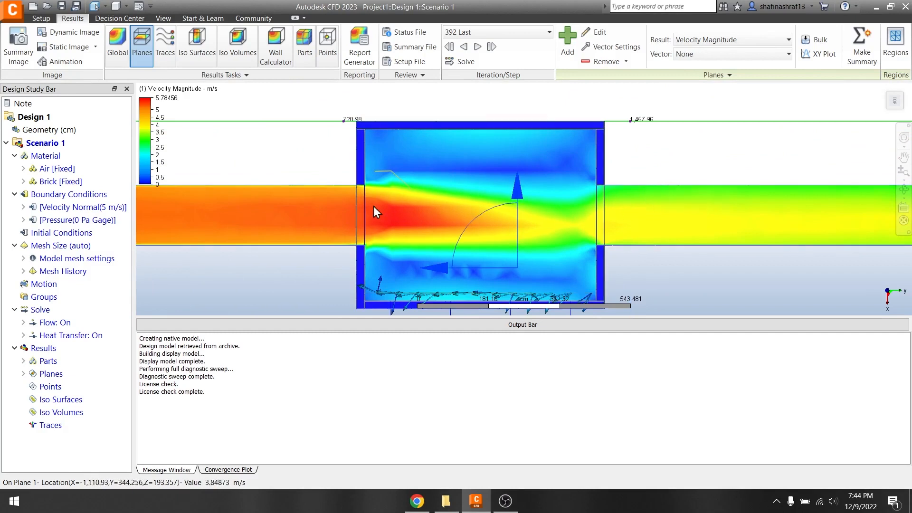
pyautogui.click(705, 54)
pyautogui.click(699, 82)
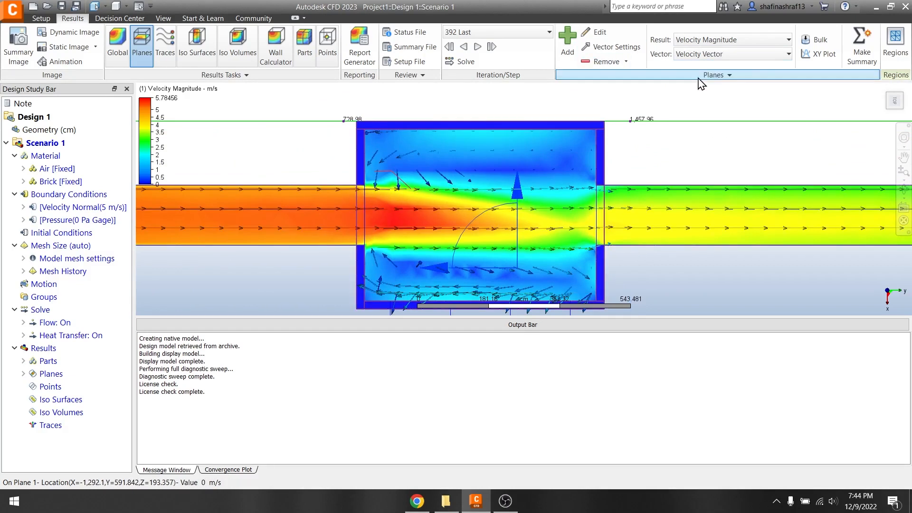
# Examine the flow direction arrows on the horizontal plane in the inlet duct, the room and the outlet duct
pyautogui.scroll(-1, 470, 220)
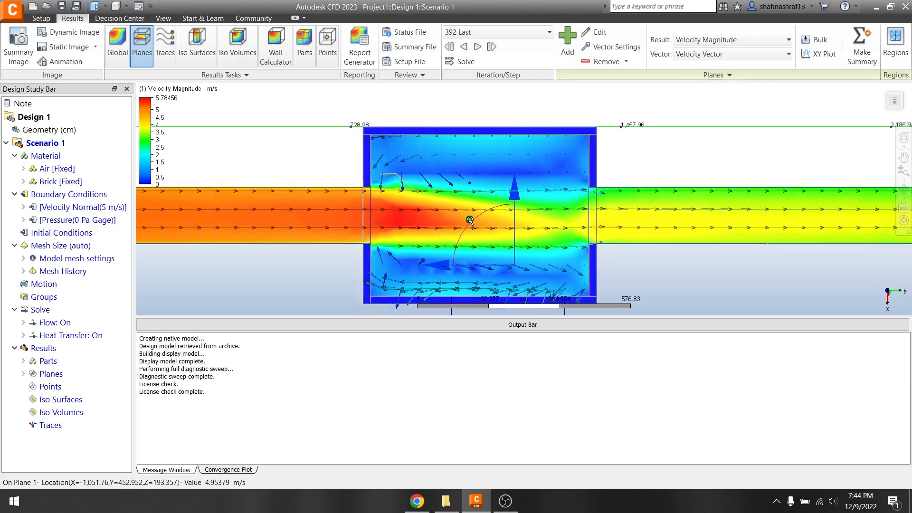
pyautogui.scroll(1, 470, 220)
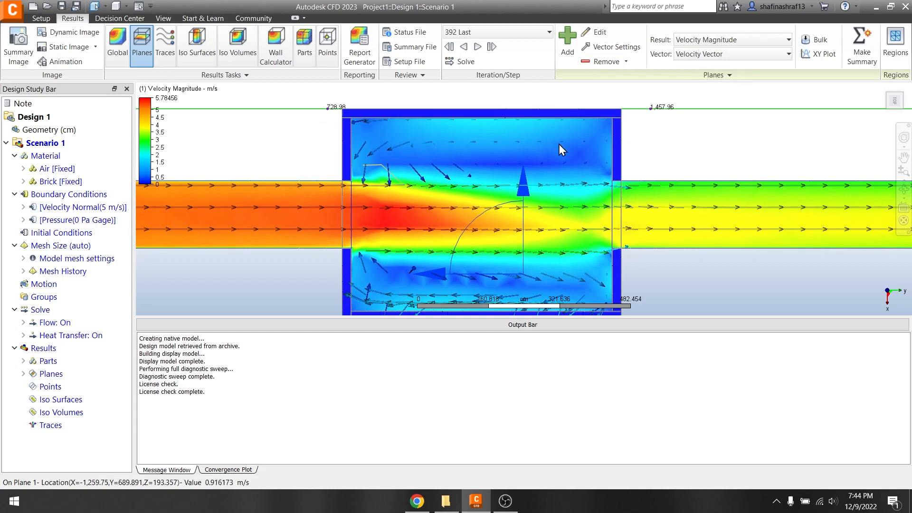
pyautogui.scroll(2, 278, 214)
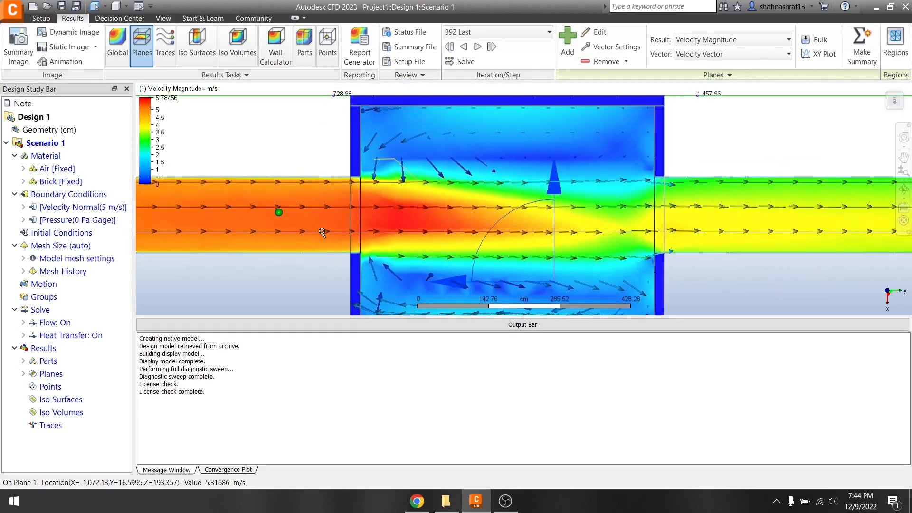
pyautogui.scroll(-7, 322, 233)
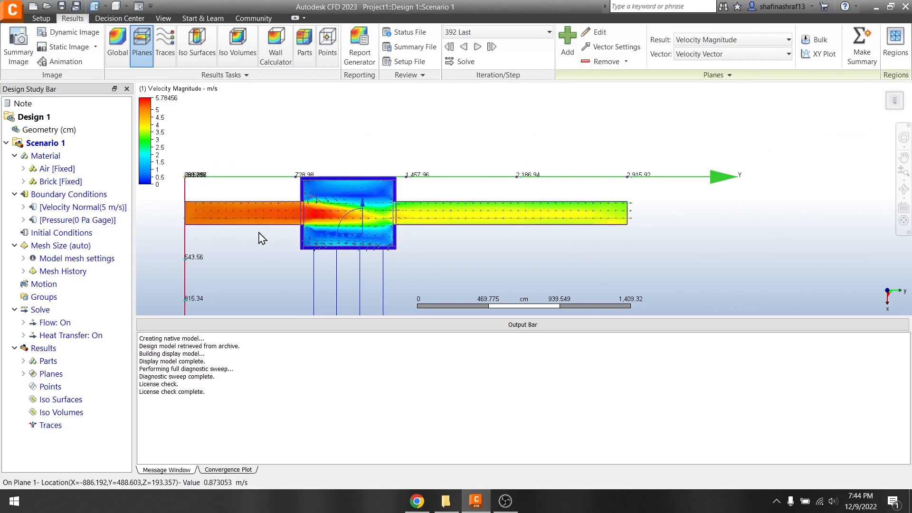
pyautogui.scroll(1, 313, 219)
pyautogui.scroll(5, 313, 220)
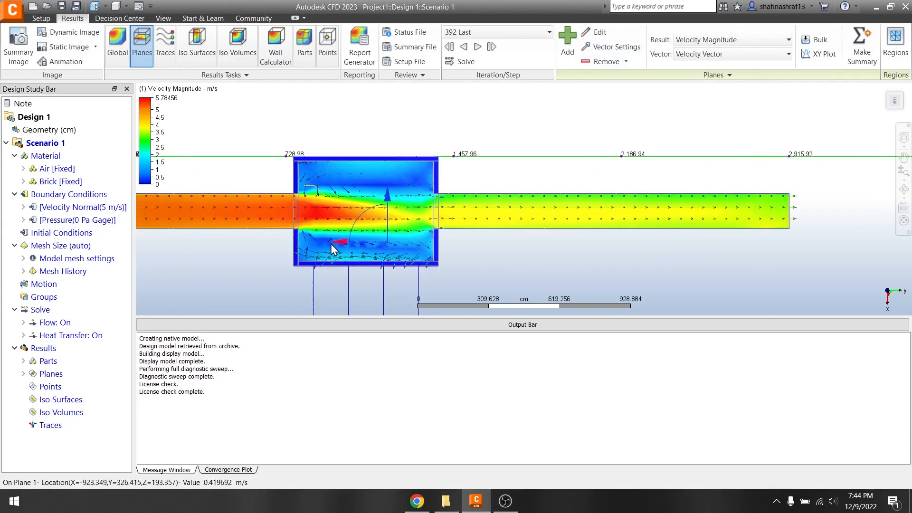
pyautogui.scroll(7, 267, 216)
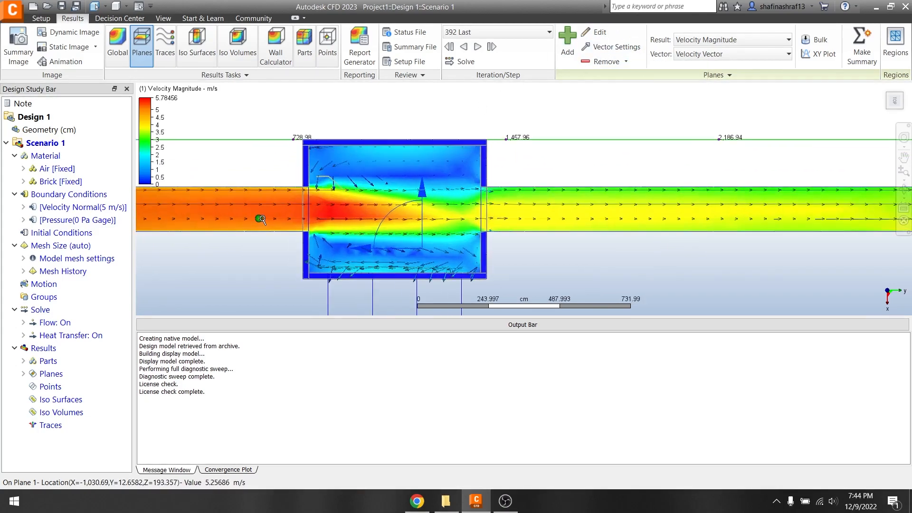
# Set the horizontal plane's vector arrows to a same length of 0.0640641 and its grid spacing to 33.5
pyautogui.click(608, 45)
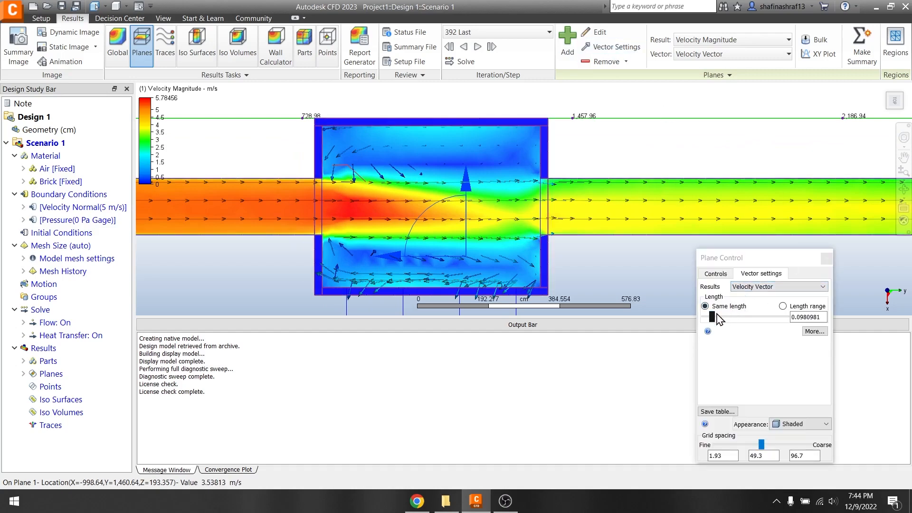
pyautogui.moveTo(716, 318)
pyautogui.mouseDown()
pyautogui.moveTo(734, 318)
pyautogui.moveTo(712, 309)
pyautogui.mouseUp()
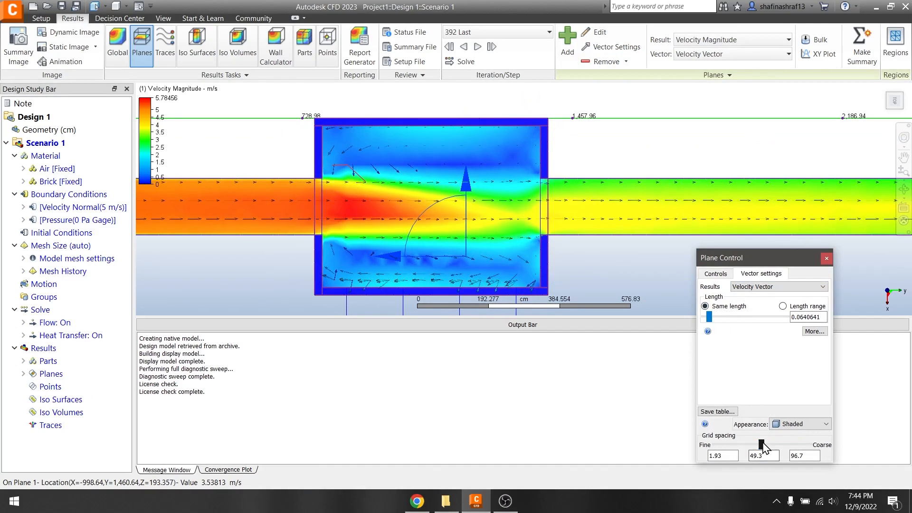
pyautogui.moveTo(763, 443)
pyautogui.mouseDown()
pyautogui.moveTo(776, 446)
pyautogui.moveTo(748, 434)
pyautogui.mouseUp()
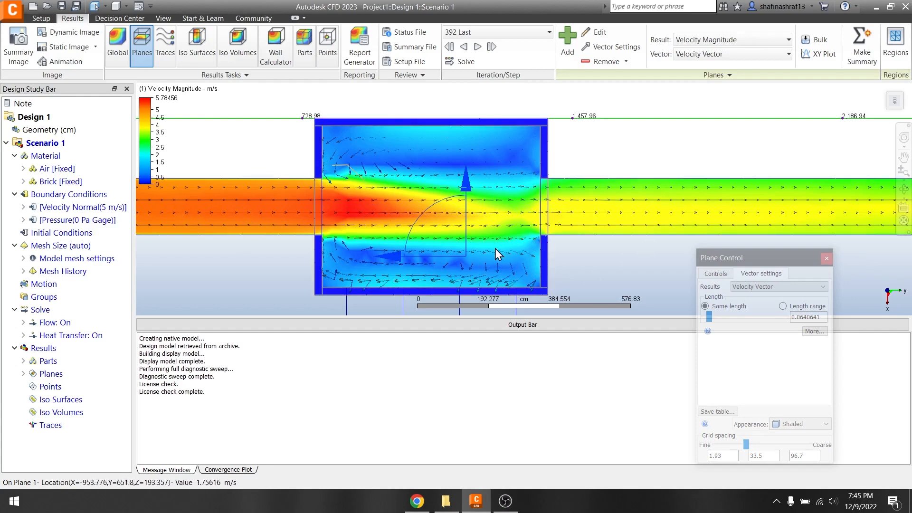
# Examine the velocity magnitude and flow direction arrows on the horizontal plane in the inlet duct, the room's corners and the outlet duct
pyautogui.scroll(3, 388, 290)
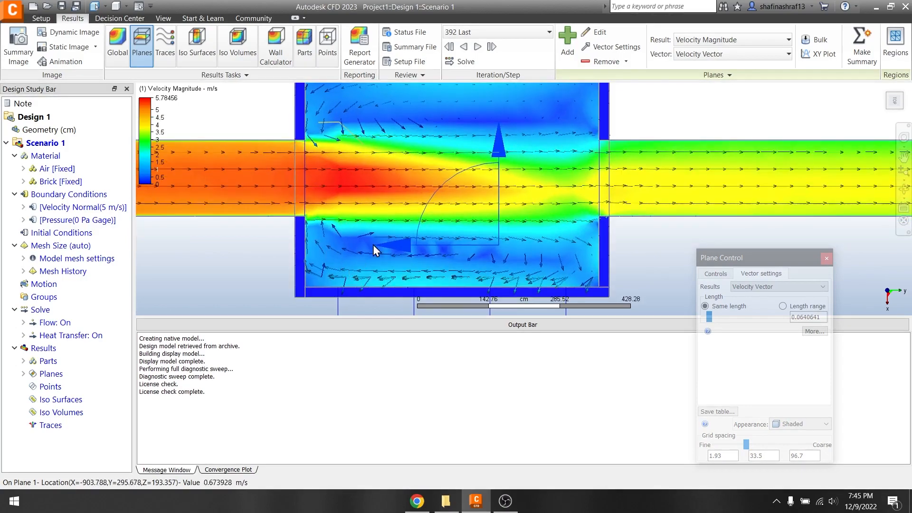
pyautogui.scroll(-2, 376, 241)
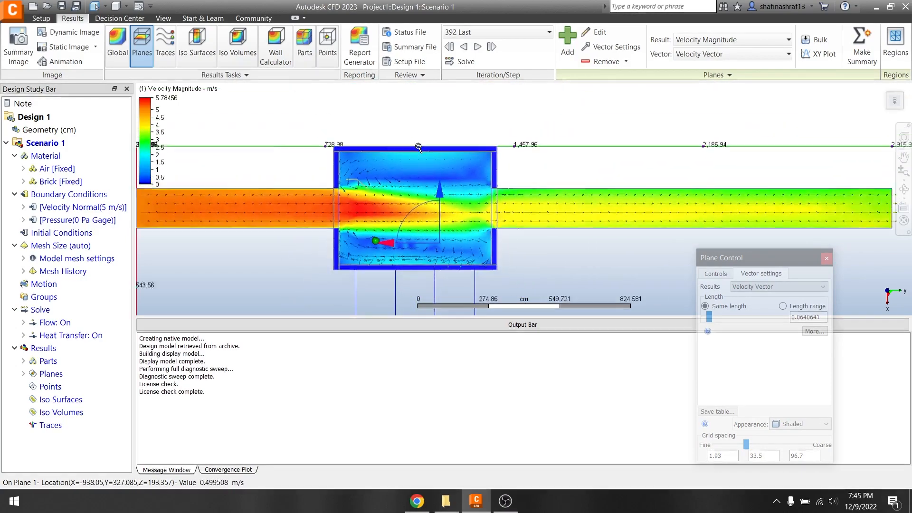
pyautogui.scroll(1, 424, 145)
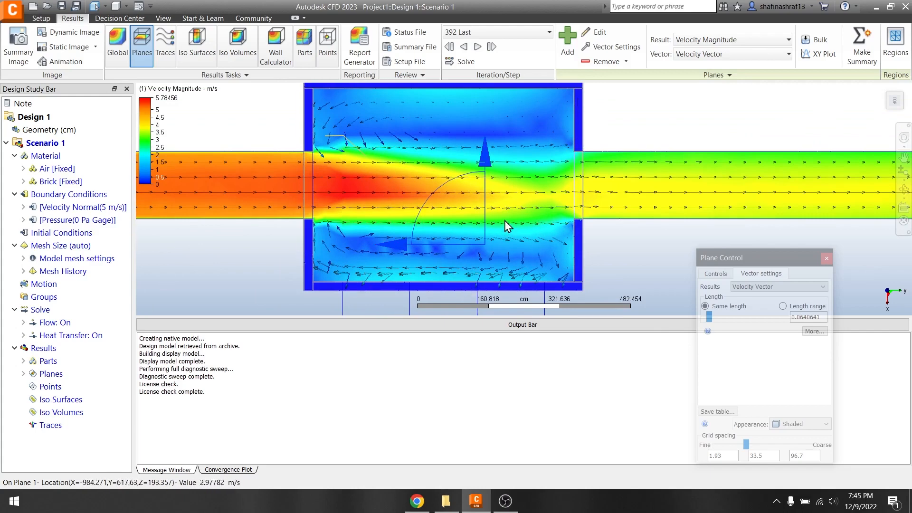
pyautogui.scroll(1, 607, 208)
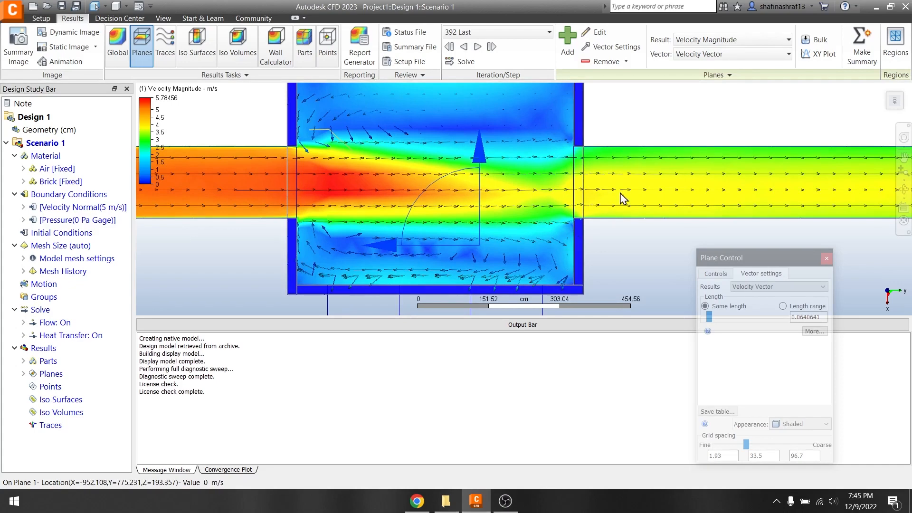
pyautogui.scroll(-10, 623, 199)
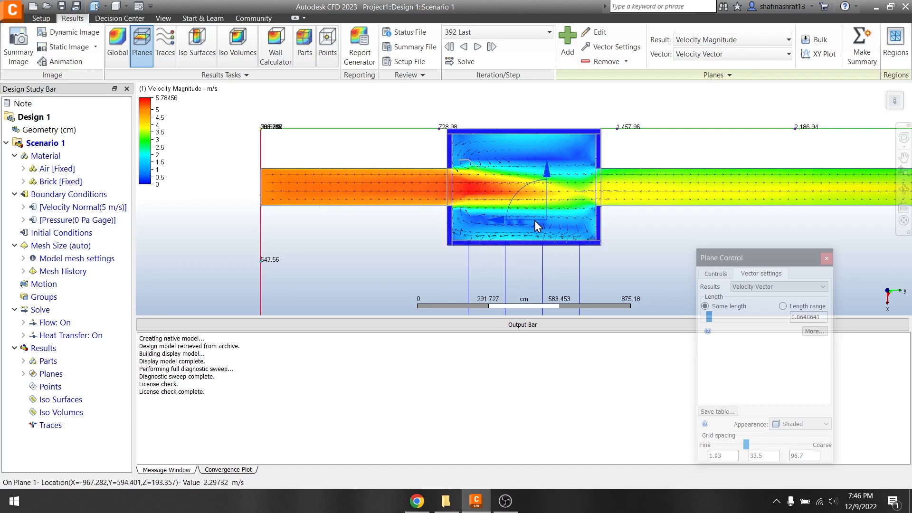
pyautogui.scroll(1, 537, 226)
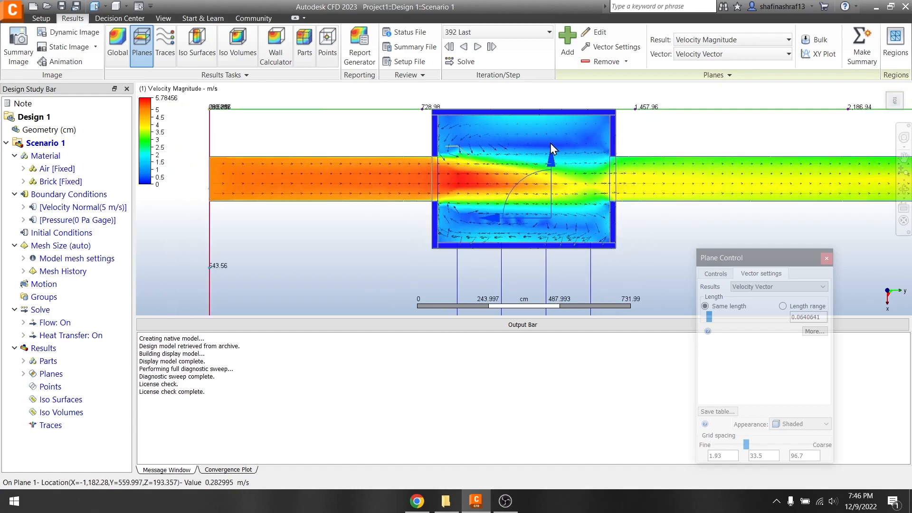
pyautogui.scroll(1, 585, 133)
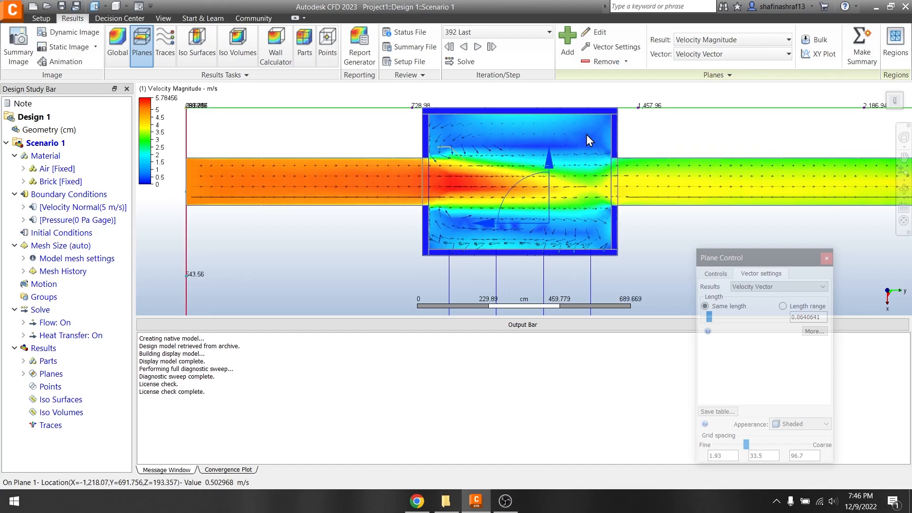
pyautogui.scroll(-3, 586, 134)
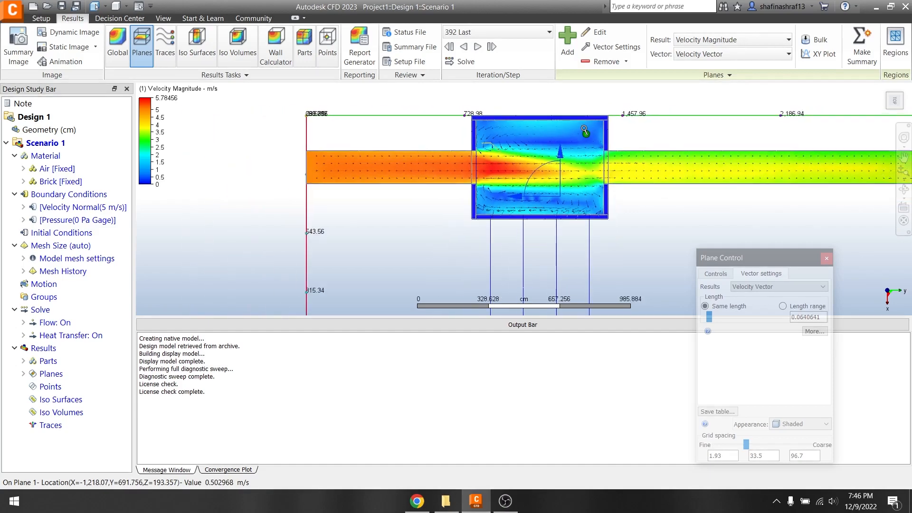
# Display Static Pressure on the horizontal result plane and view it along the full length of the duct and room
pyautogui.click(746, 41)
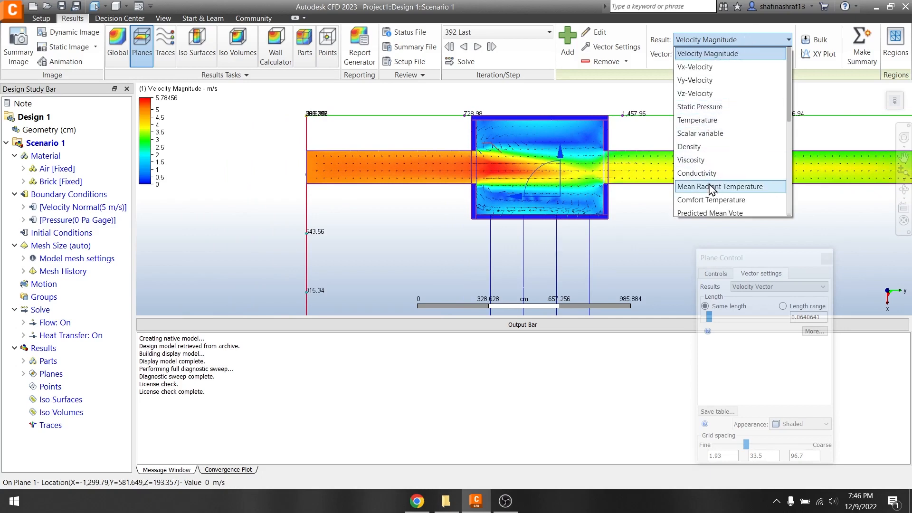
pyautogui.click(710, 107)
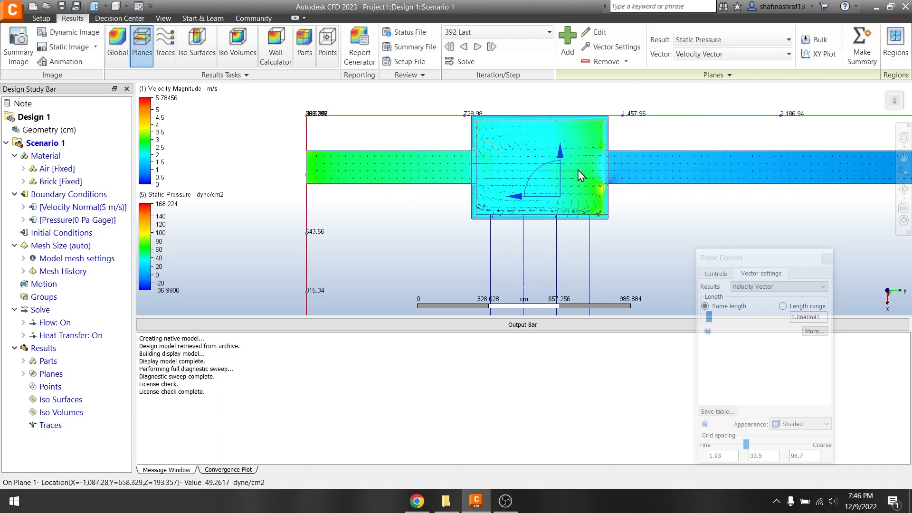
pyautogui.scroll(-1, 517, 205)
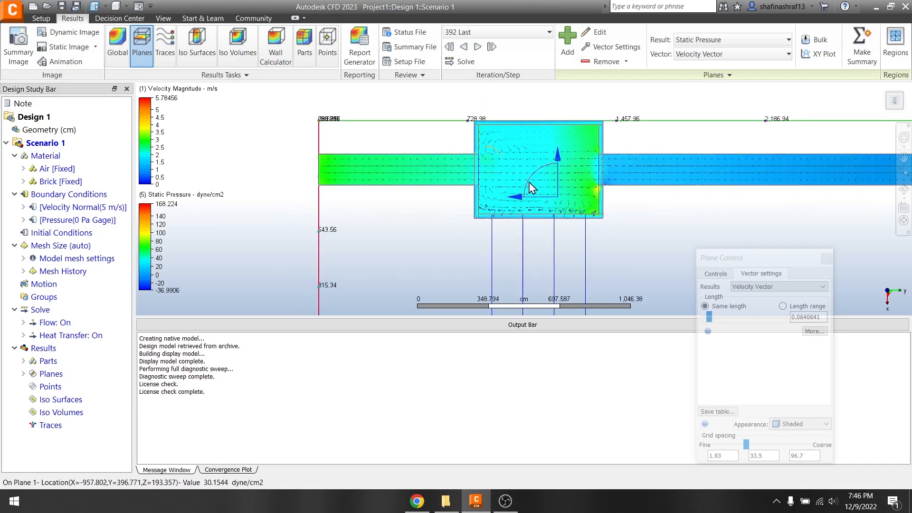
pyautogui.scroll(-2, 584, 171)
pyautogui.scroll(1, 664, 158)
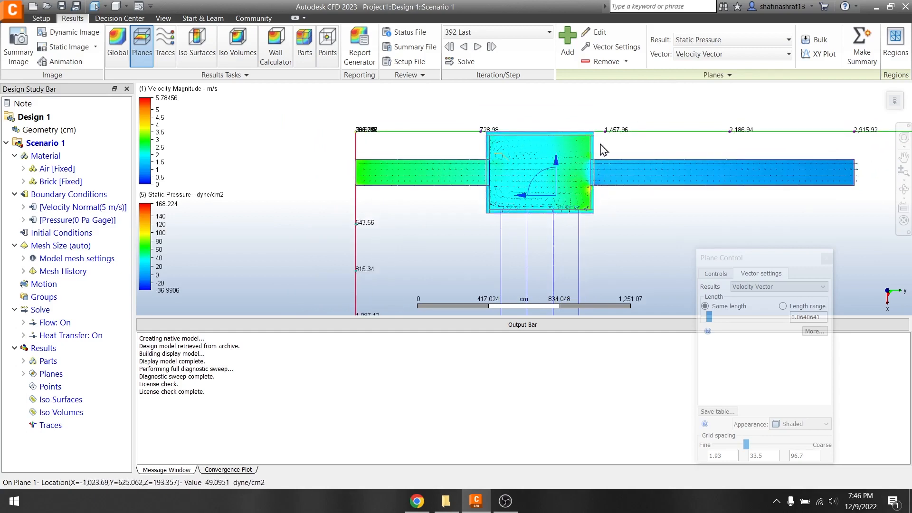
# Look through the result quantities available for the horizontal plane
pyautogui.click(752, 41)
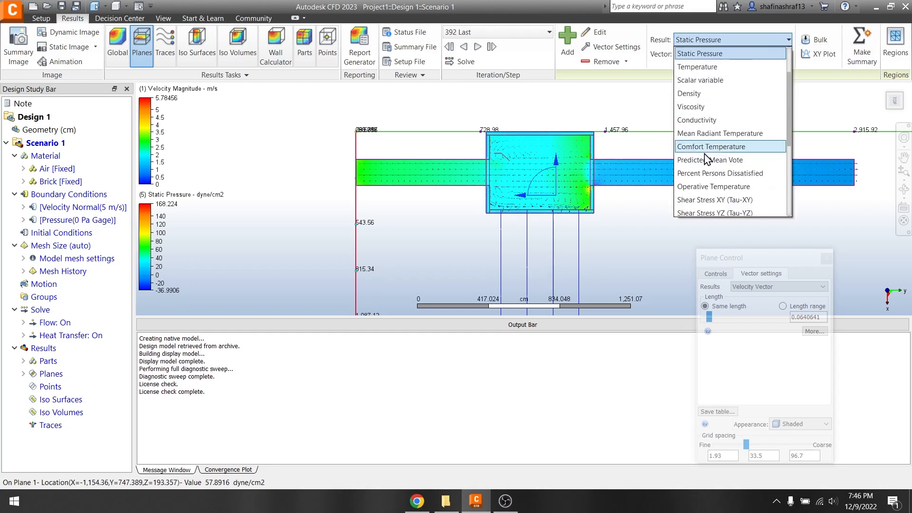
pyautogui.scroll(-4, 713, 190)
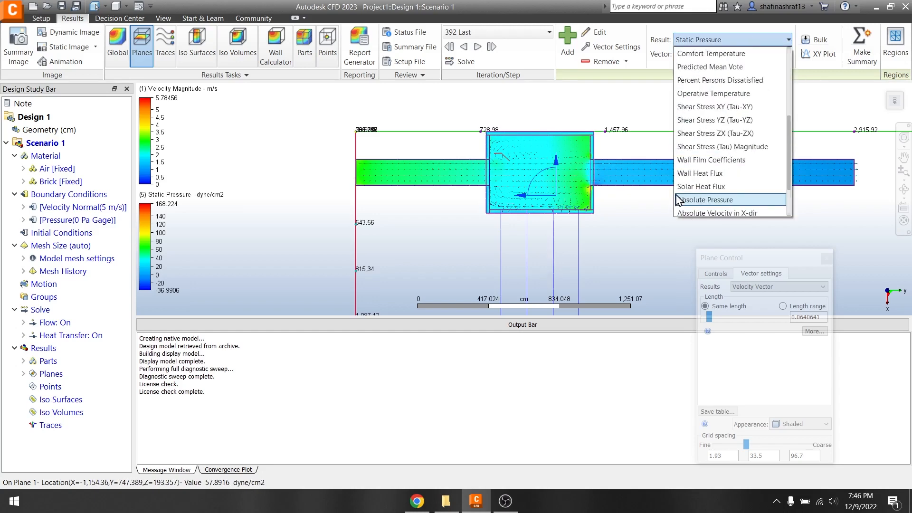
pyautogui.click(630, 221)
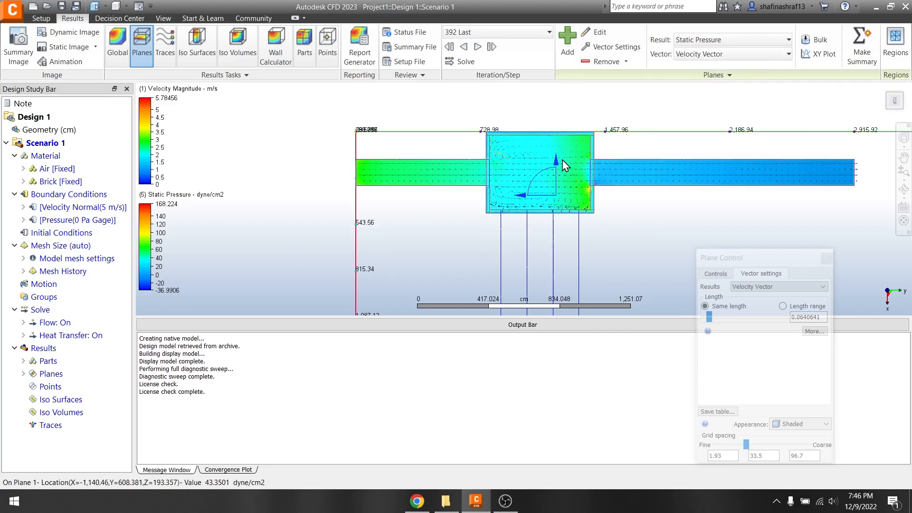
pyautogui.scroll(2, 571, 153)
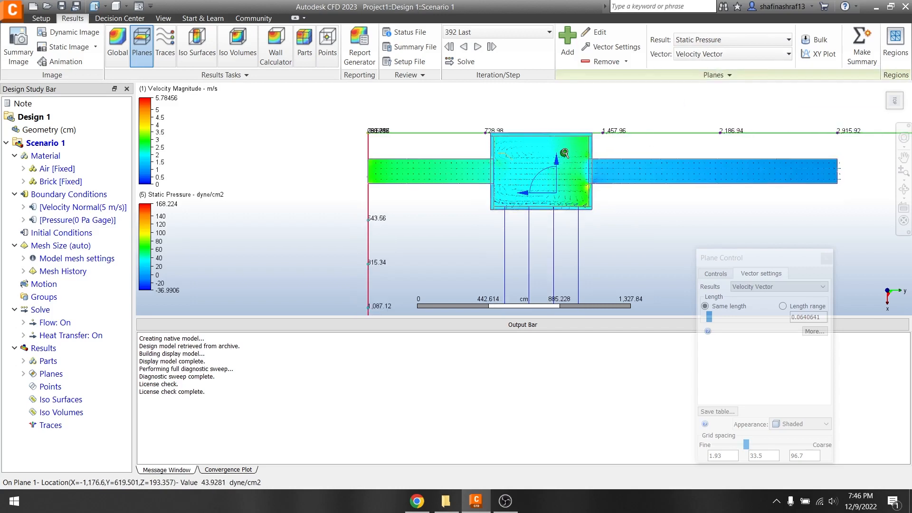
# Try Predicted Mean Vote as the horizontal plane's result, and return the plane to Static Pressure
pyautogui.click(744, 40)
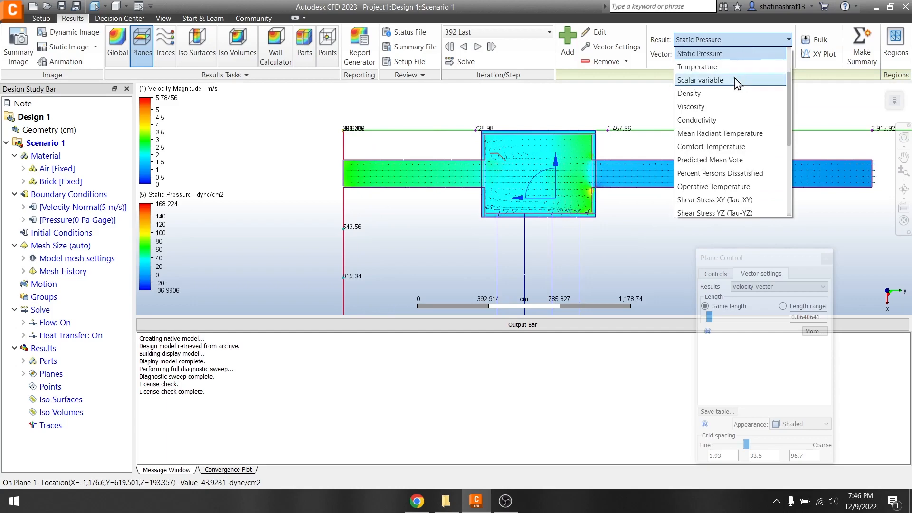
pyautogui.click(713, 160)
pyautogui.click(740, 42)
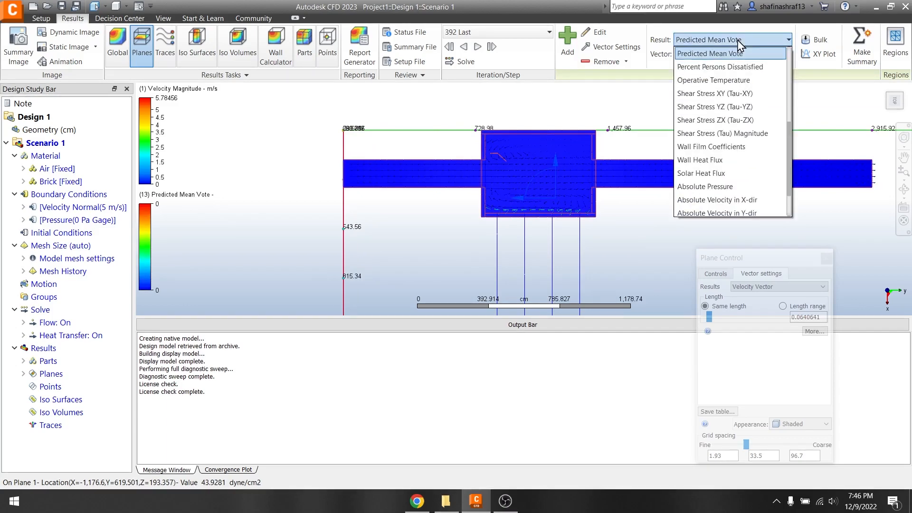
pyautogui.scroll(3, 711, 111)
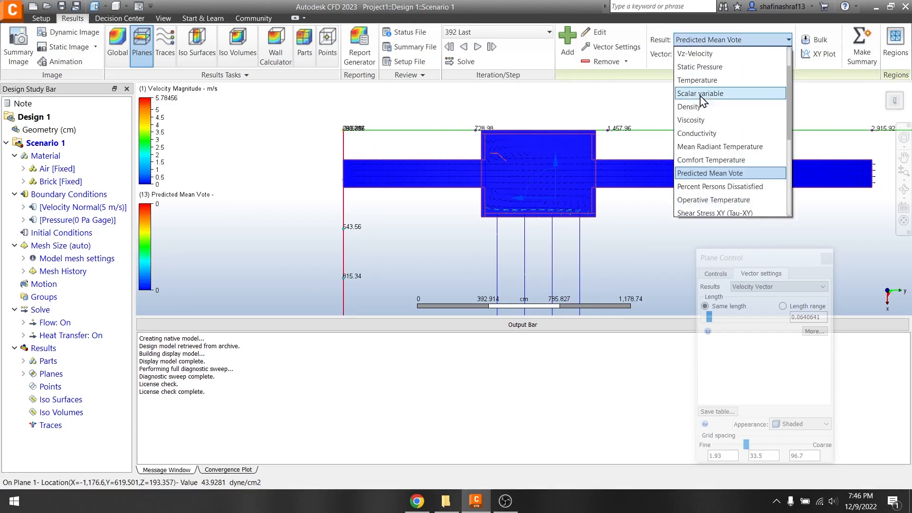
pyautogui.click(706, 67)
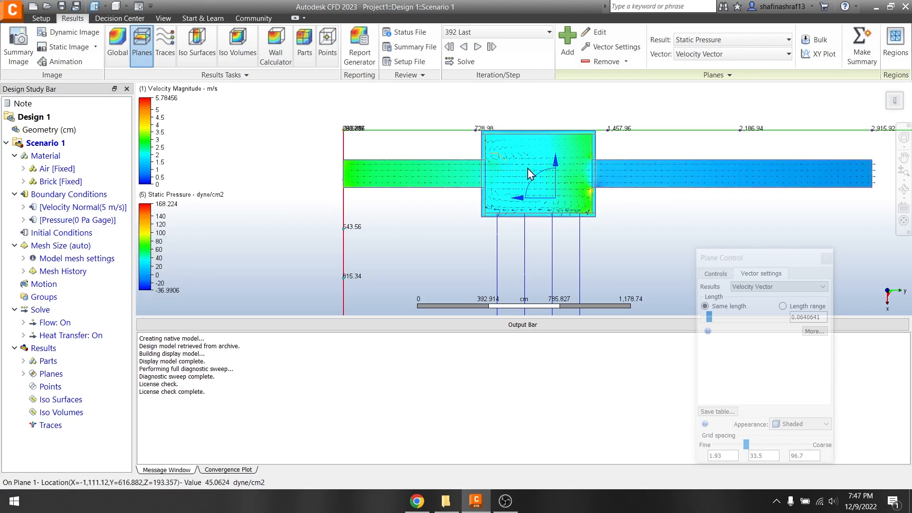
# Check the units available for the Velocity Magnitude legend
pyautogui.rightClick(148, 155)
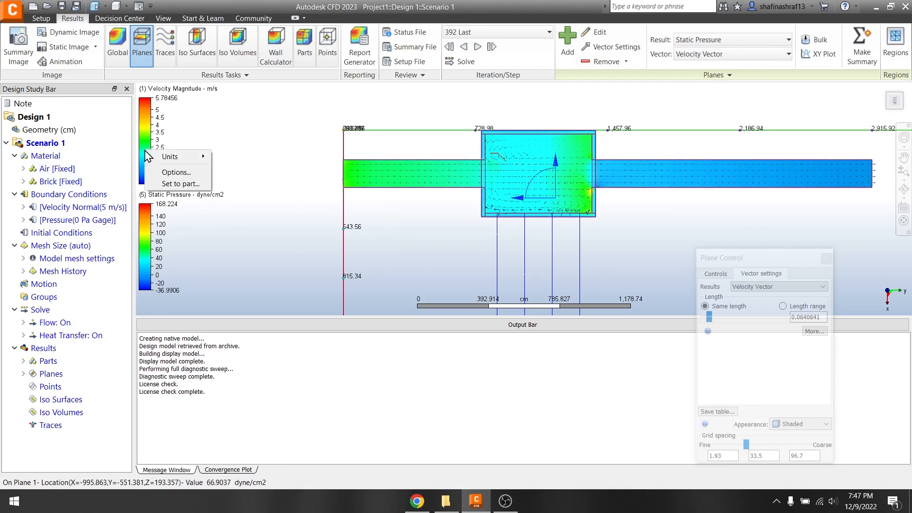
pyautogui.moveTo(168, 158)
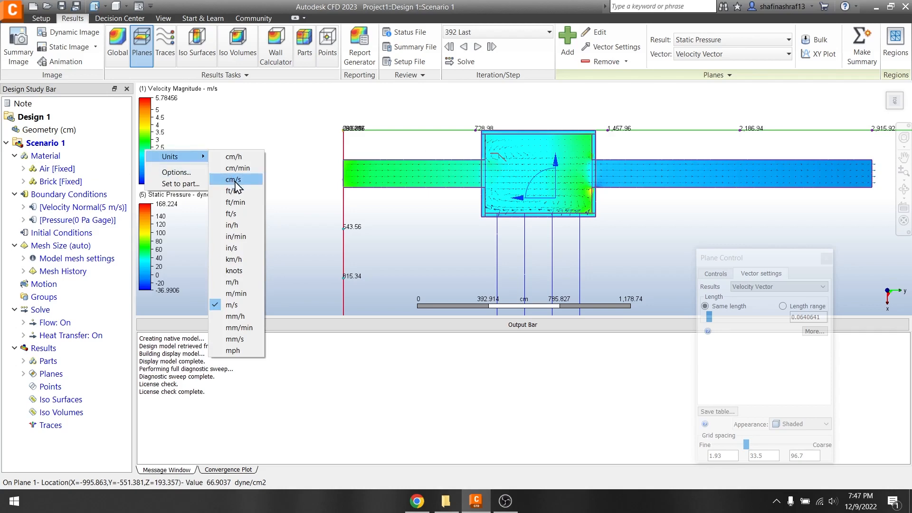
pyautogui.click(145, 139)
pyautogui.rightClick(146, 140)
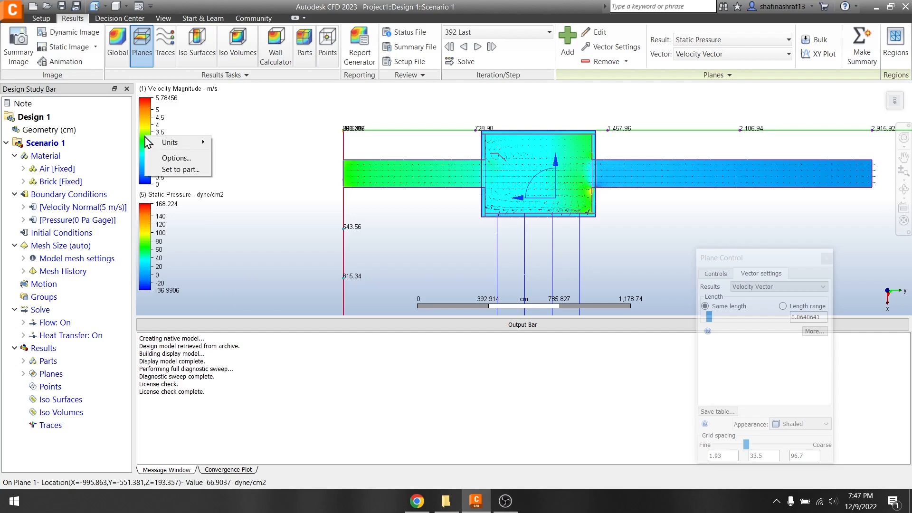
pyautogui.moveTo(171, 142)
pyautogui.click(260, 141)
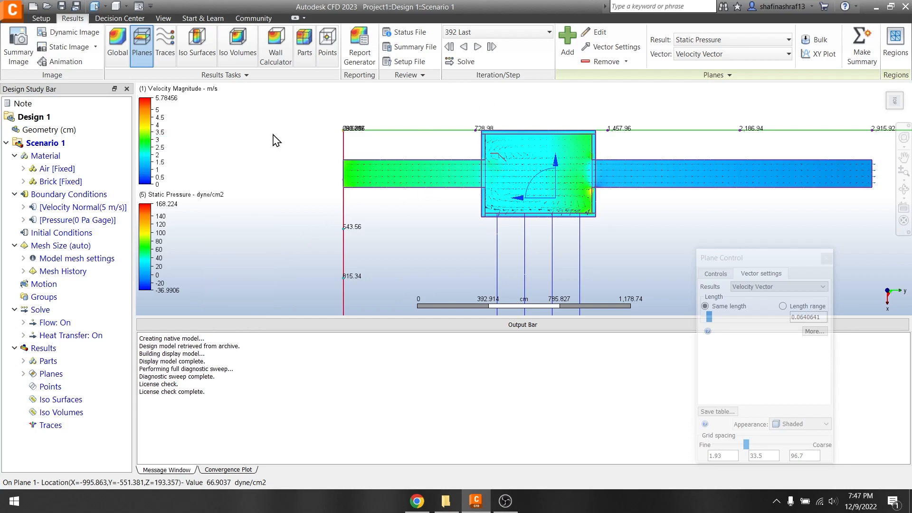
# In an isometric view, realign the horizontal Static Pressure plane perpendicular to the Y axis so it cuts vertically across the room and a side duct
pyautogui.click(889, 110)
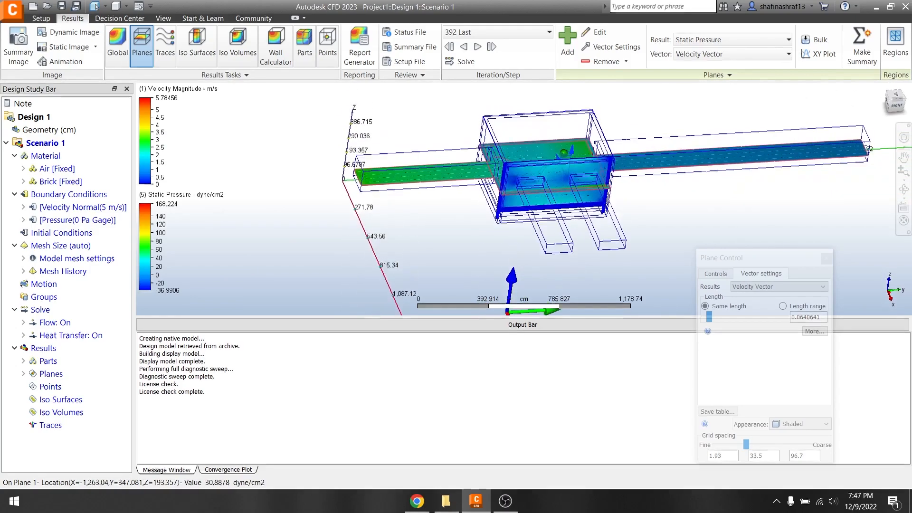
pyautogui.click(892, 101)
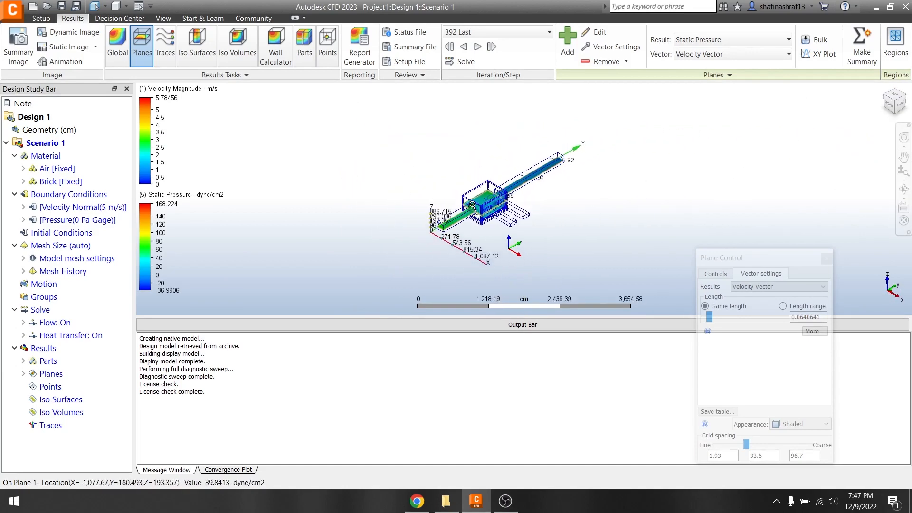
pyautogui.scroll(5, 472, 205)
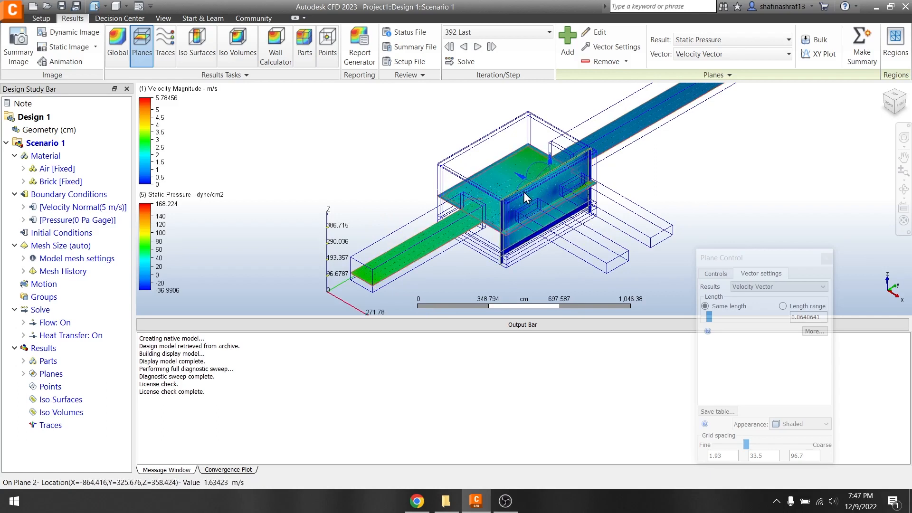
pyautogui.click(490, 209)
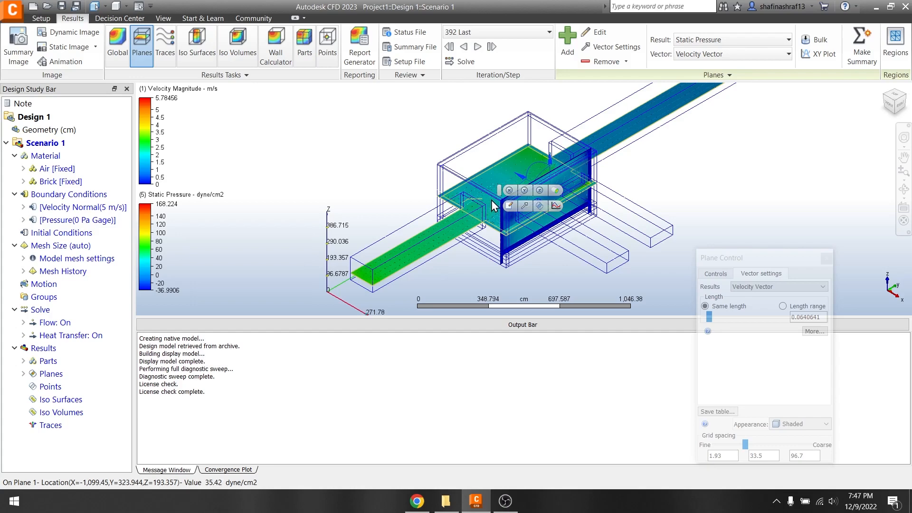
pyautogui.rightClick(491, 205)
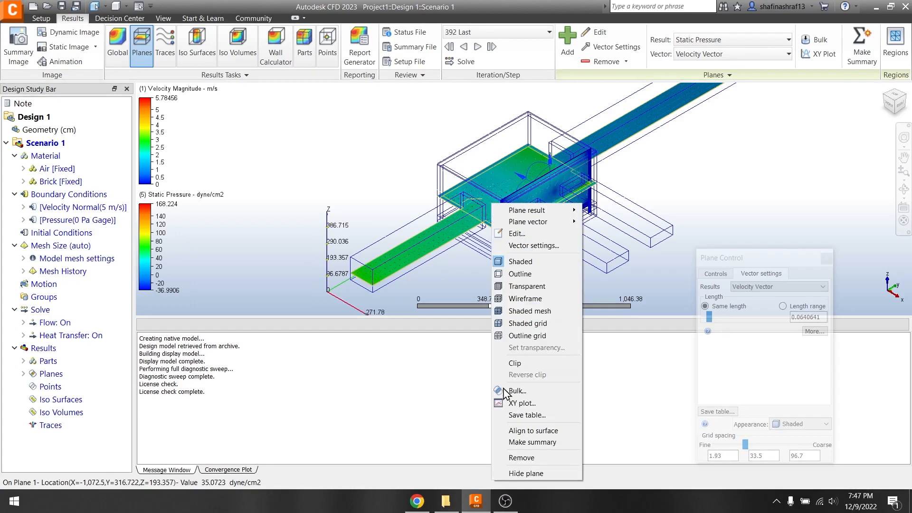
pyautogui.click(486, 181)
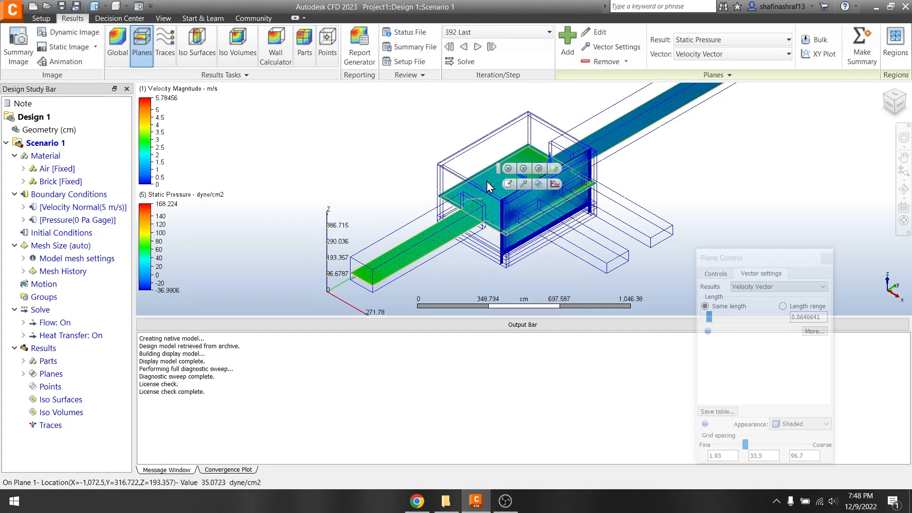
pyautogui.click(525, 169)
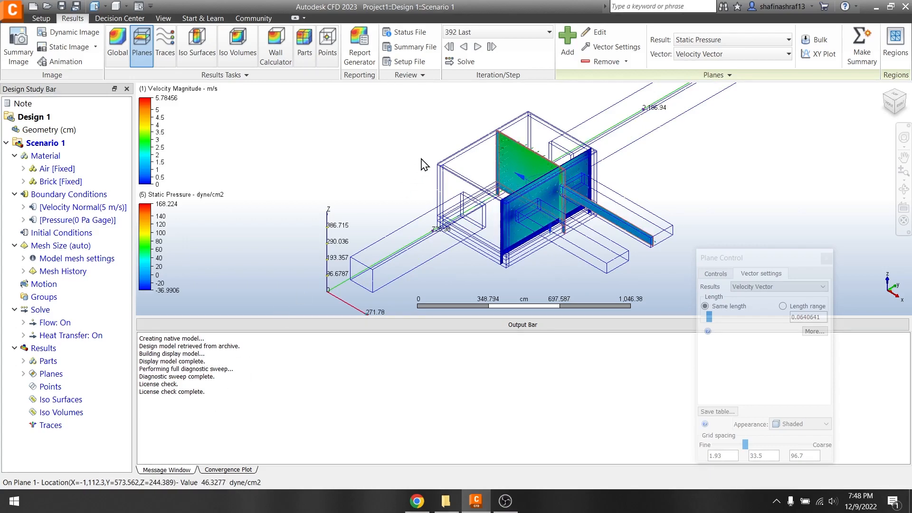
pyautogui.scroll(-4, 497, 218)
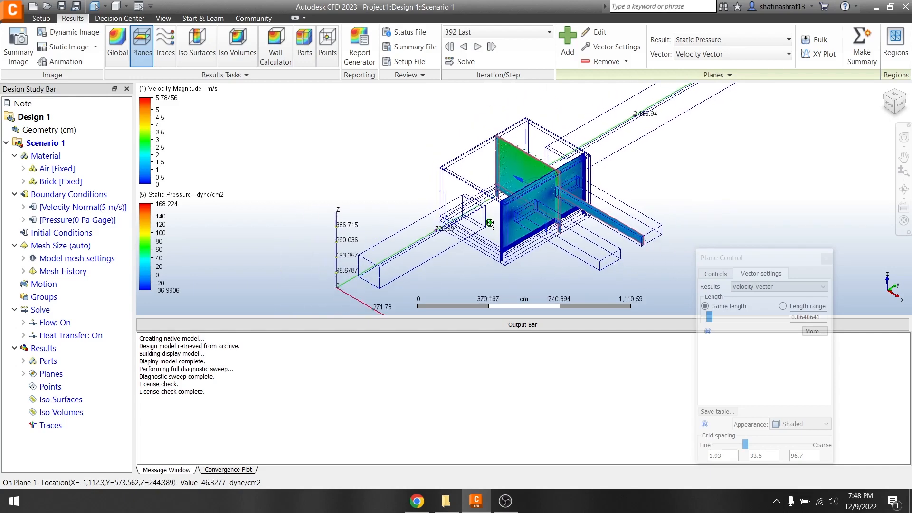